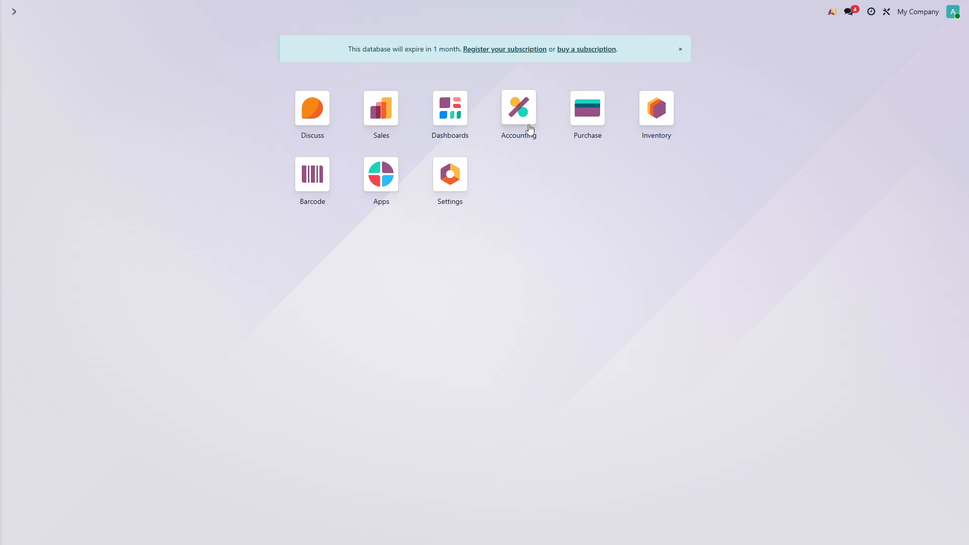
Open the Bank journal and inspect the outstanding receipts account of its incoming Check payment method.
left_click(524, 113)
left_click(339, 14)
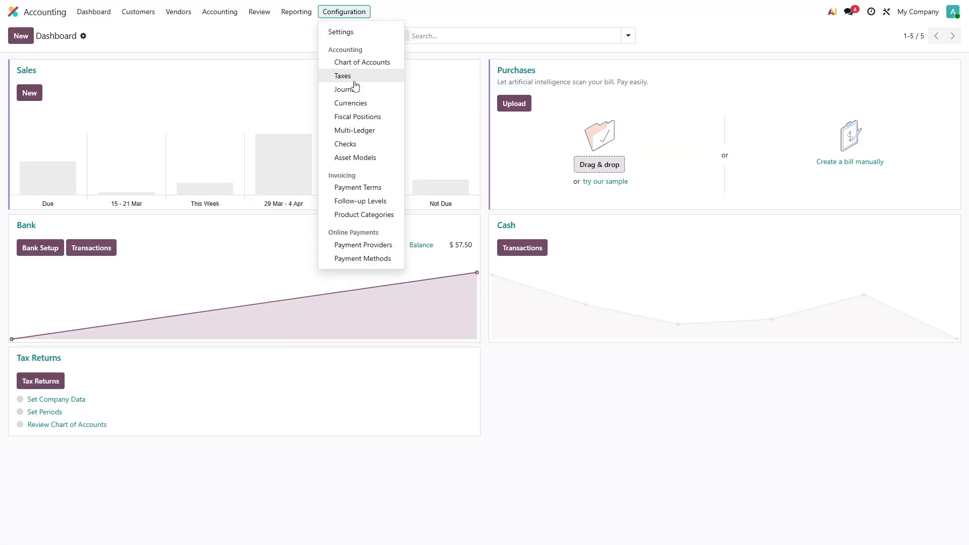
left_click(353, 89)
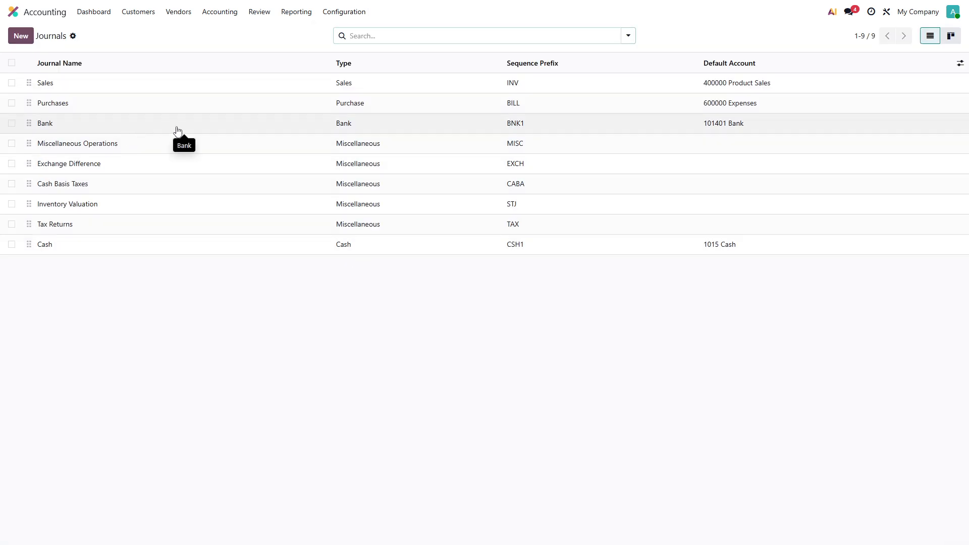
left_click(177, 130)
left_click(112, 158)
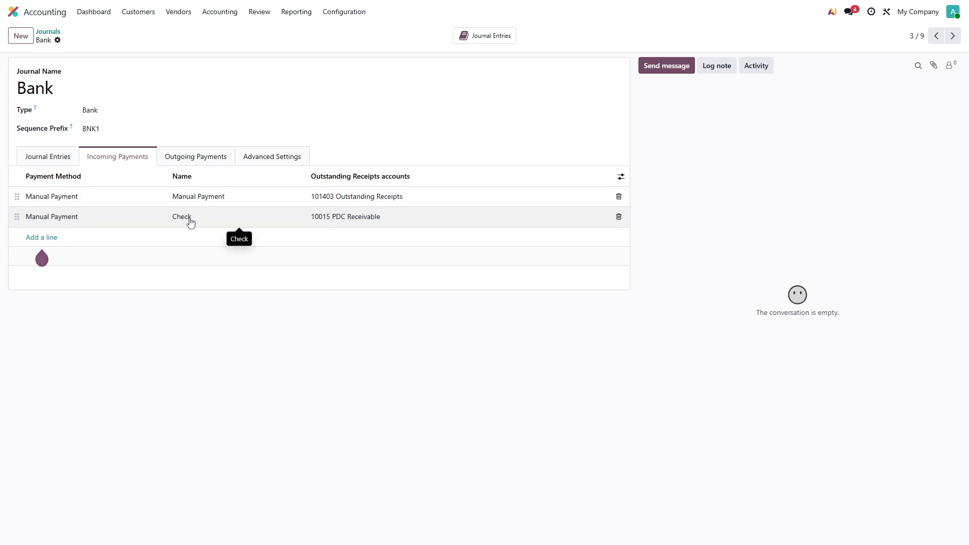
left_click(339, 221)
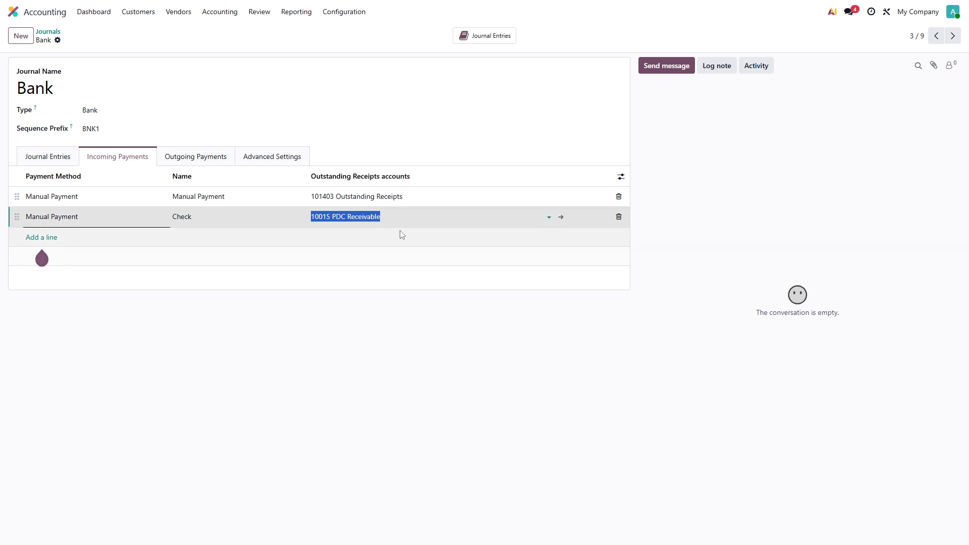
left_click(562, 218)
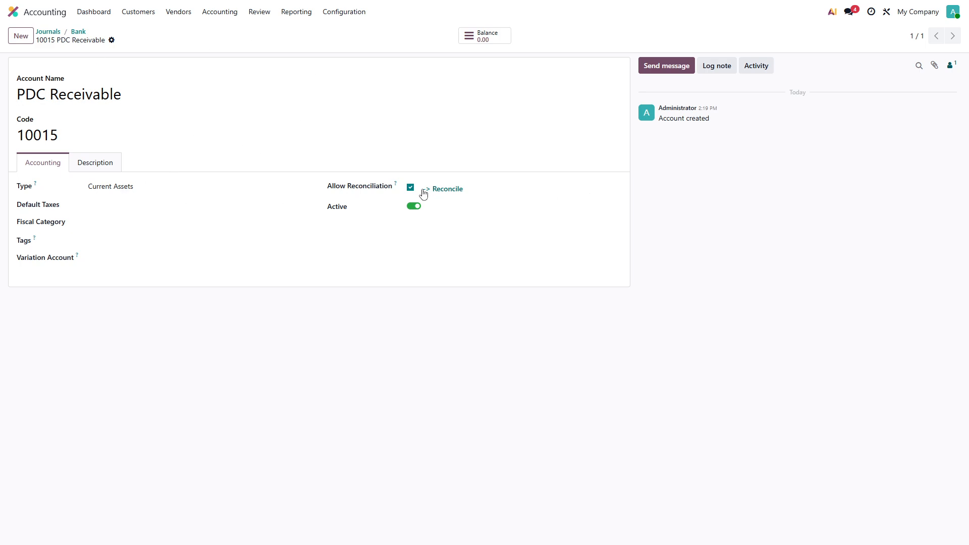
Inspect the outstanding payments account of the Bank journal's outgoing Check payment method, then return to the journals list.
left_click(79, 32)
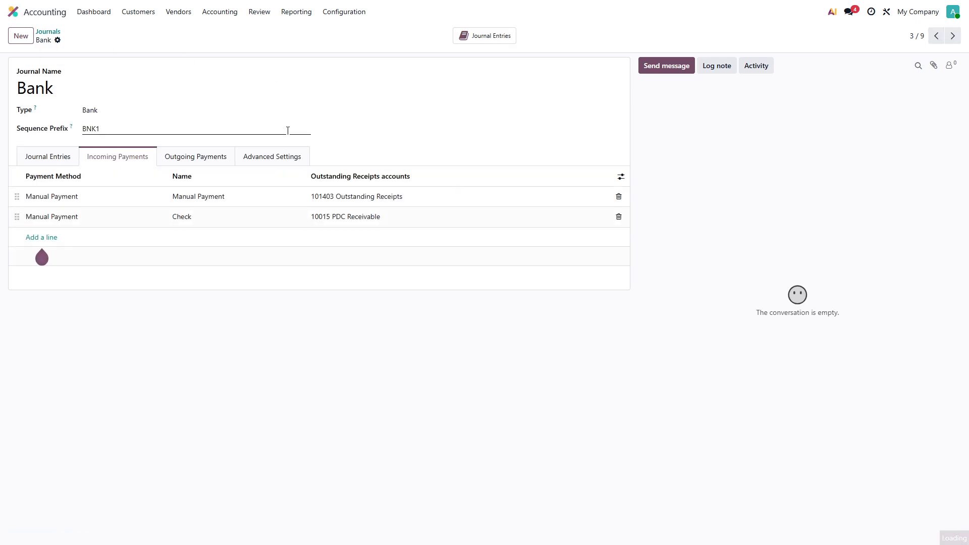
left_click(200, 157)
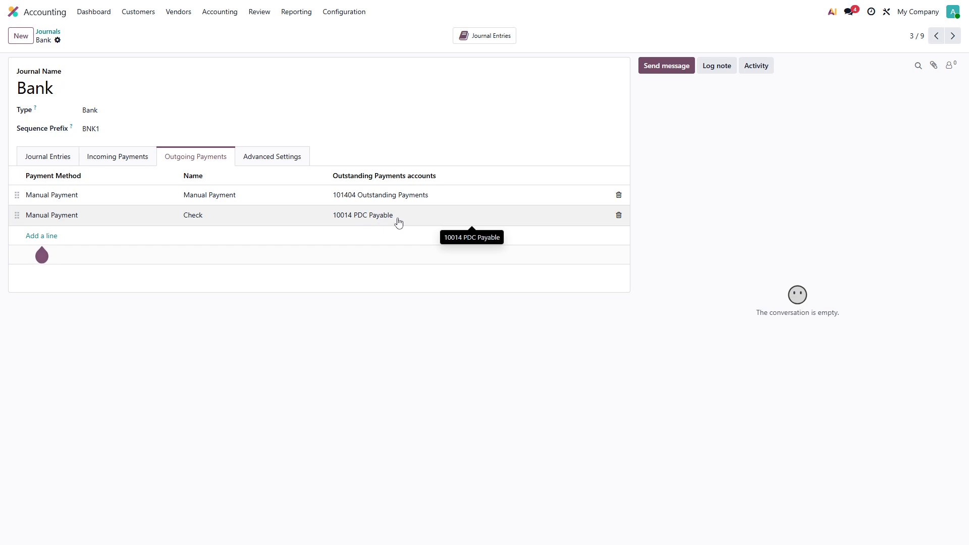
left_click(377, 221)
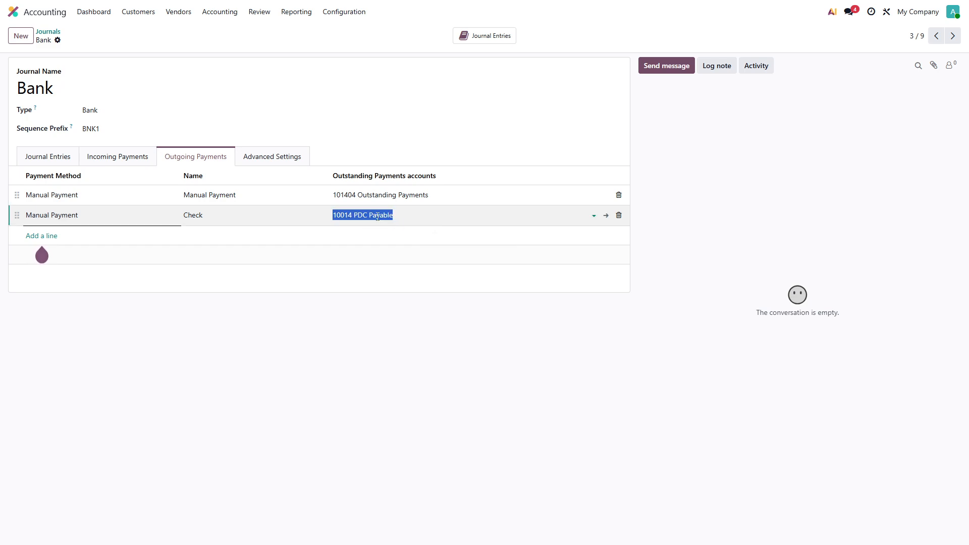
left_click(606, 217)
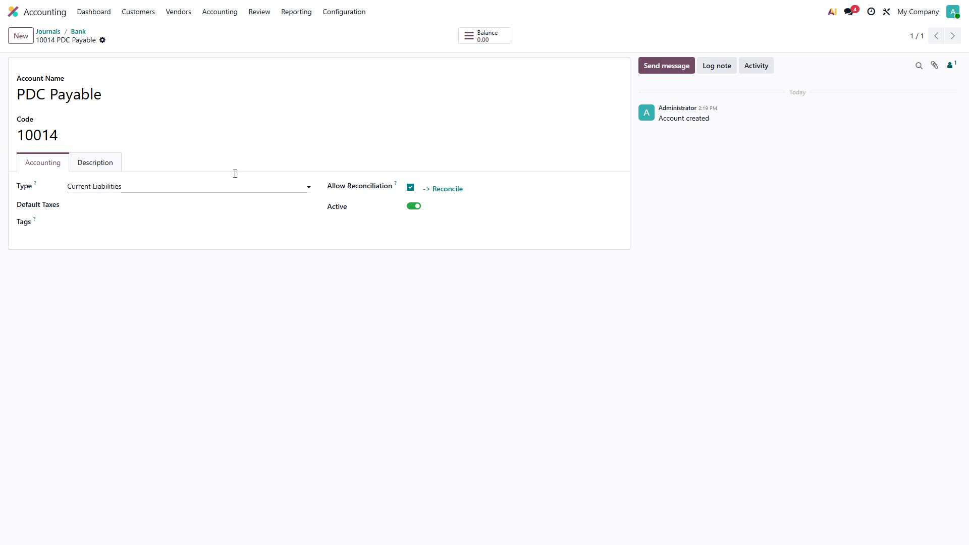
left_click(48, 32)
Start a new sales quotation and create a new customer on the fly by entering the customer's name.
left_click(13, 11)
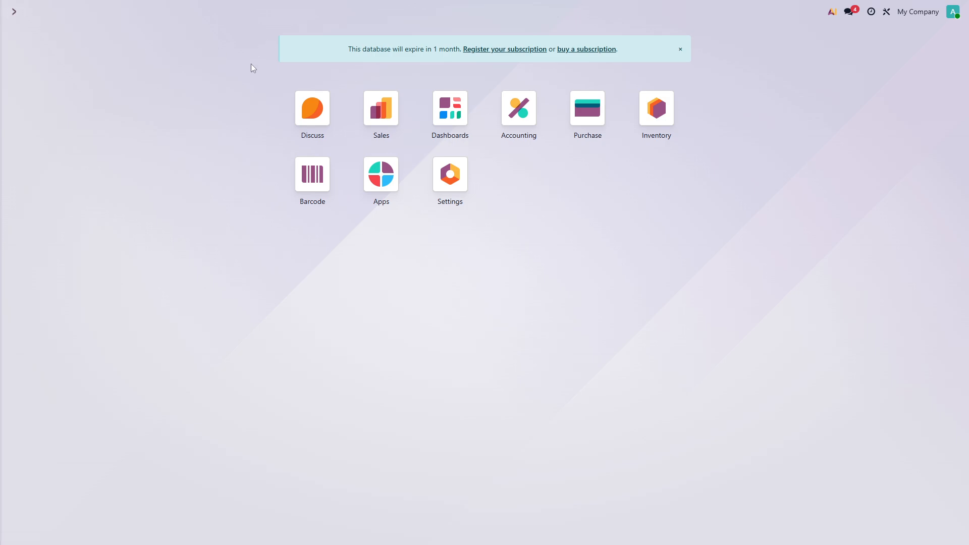
left_click(377, 110)
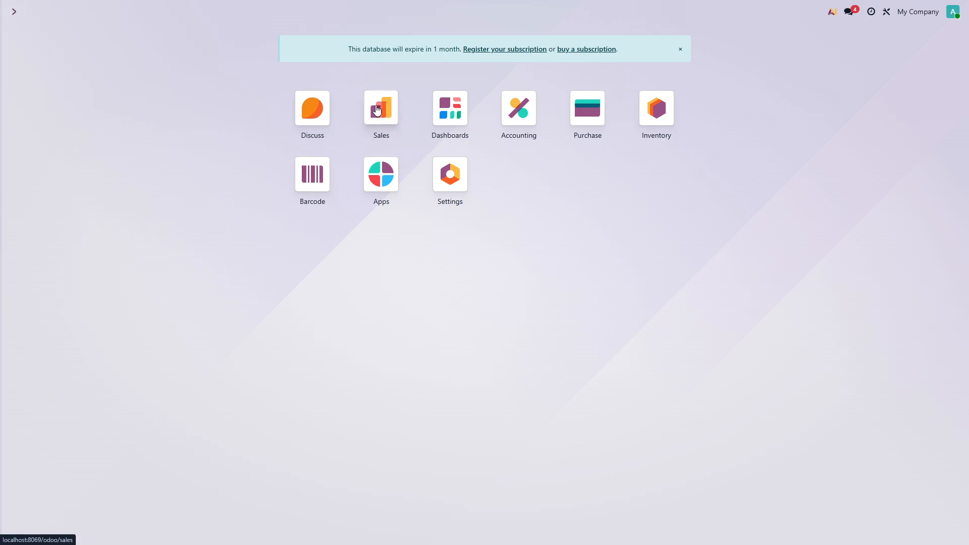
left_click(21, 35)
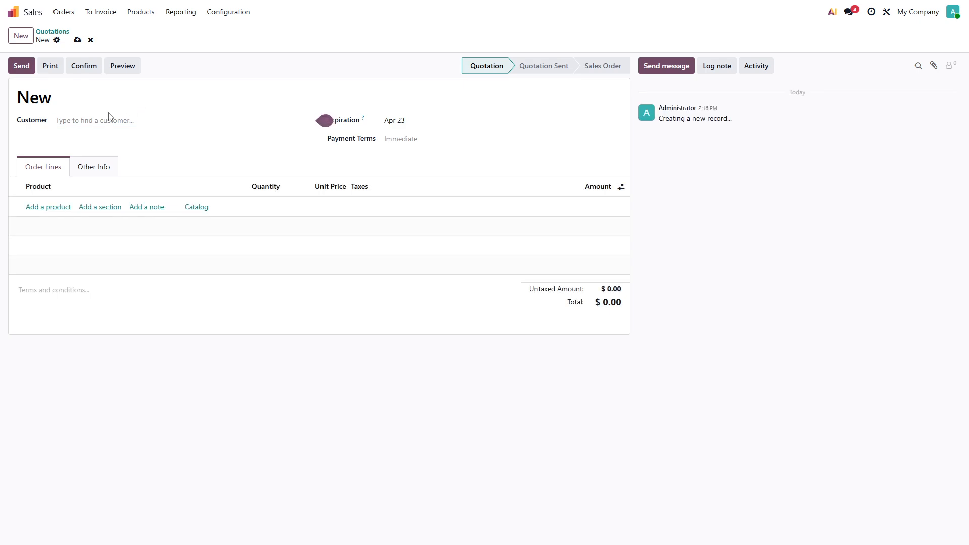
left_click(106, 118)
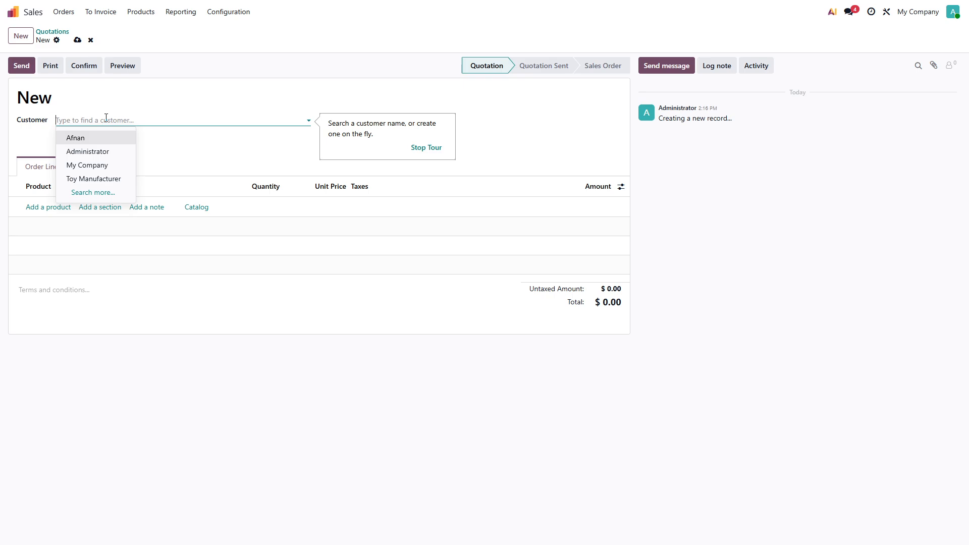
type("Abdul")
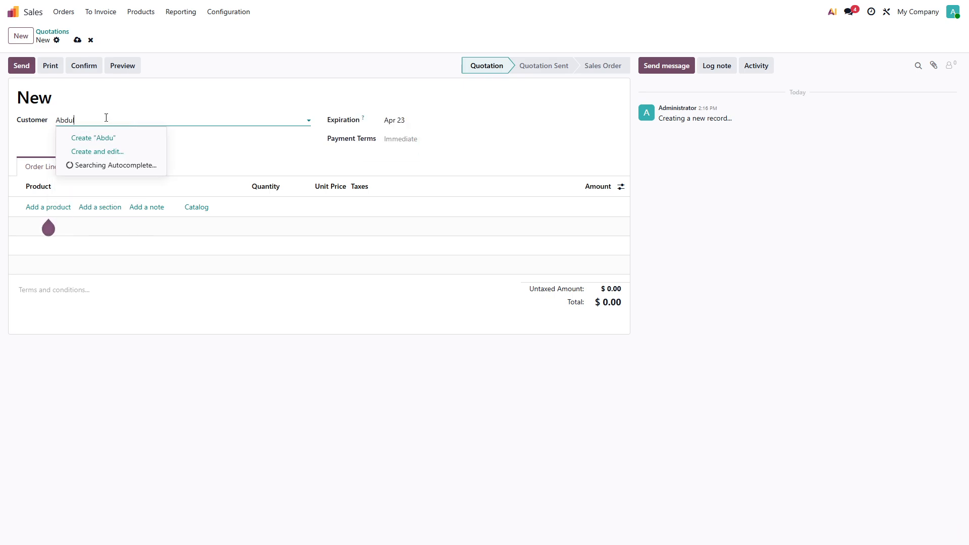
left_click(125, 143)
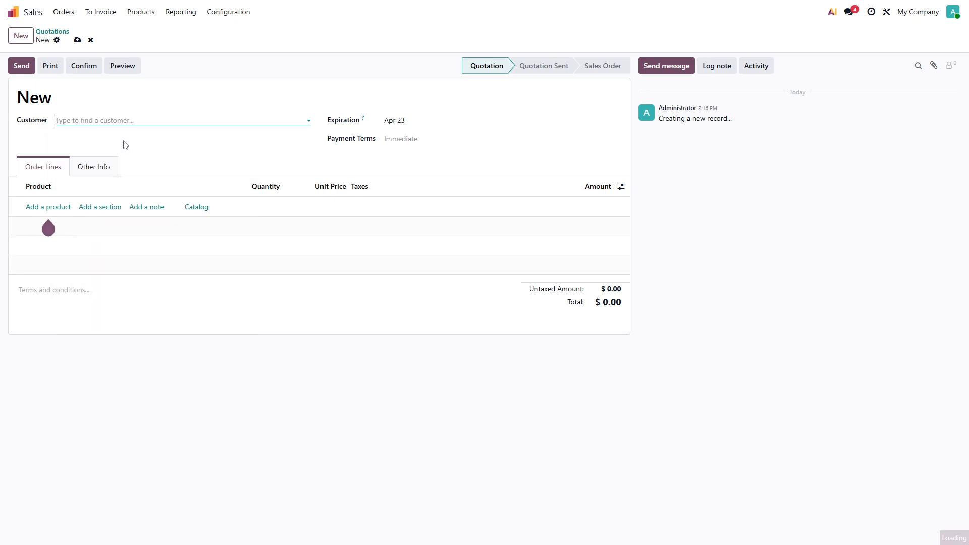
Add Car Toy as an order line with quantity 5 and confirm the quotation.
left_click(54, 208)
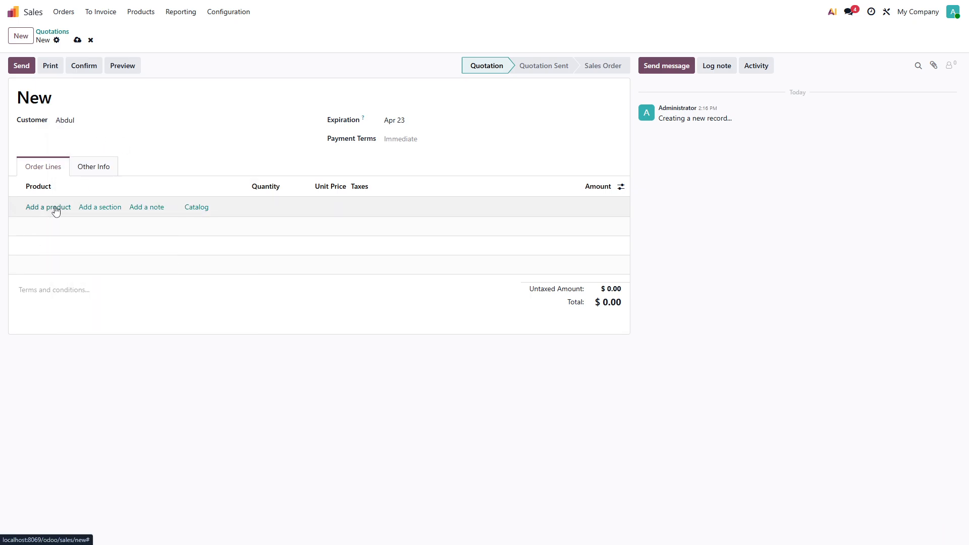
left_click(58, 223)
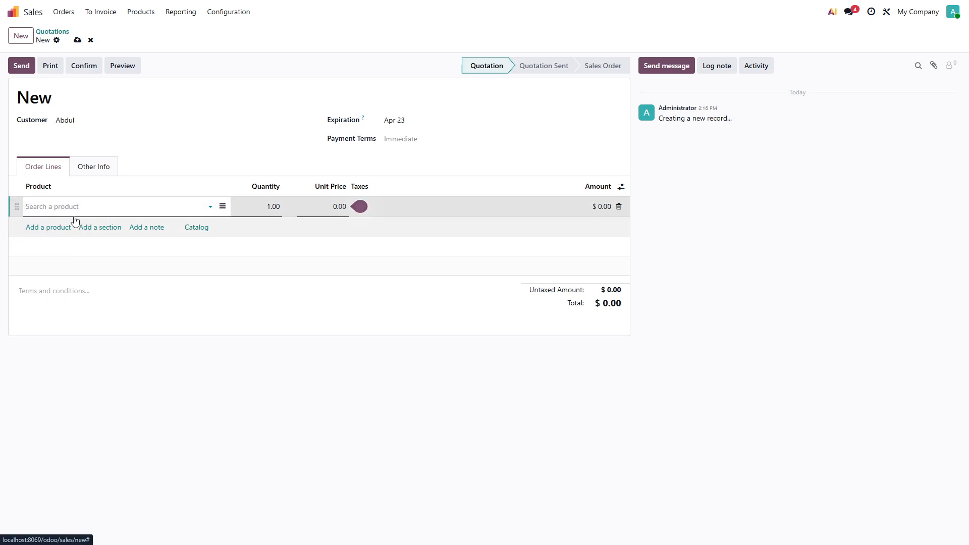
left_click(276, 206)
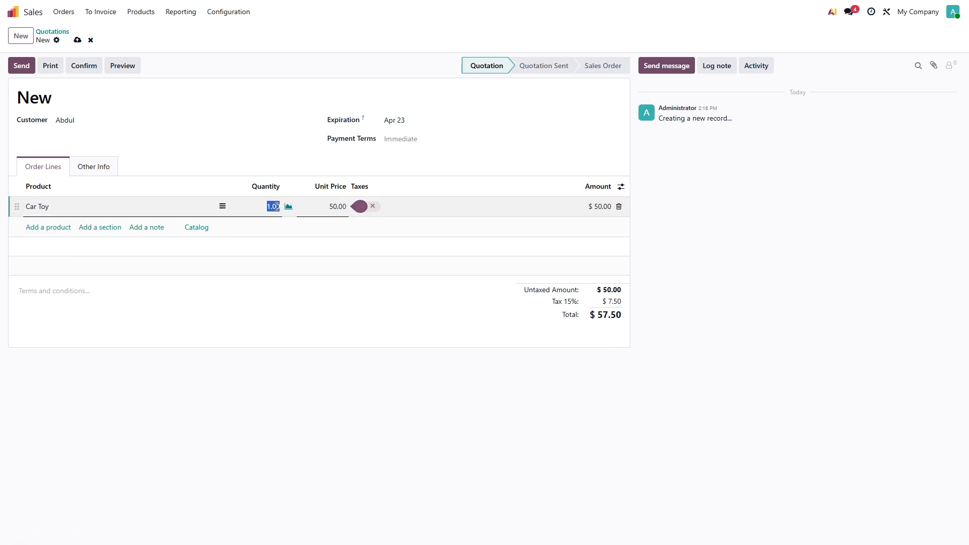
type("5")
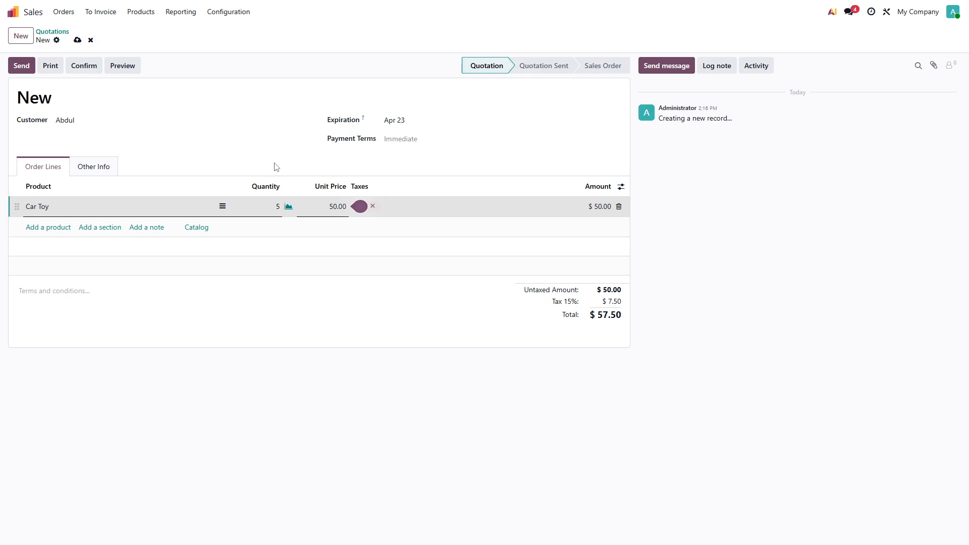
left_click(84, 66)
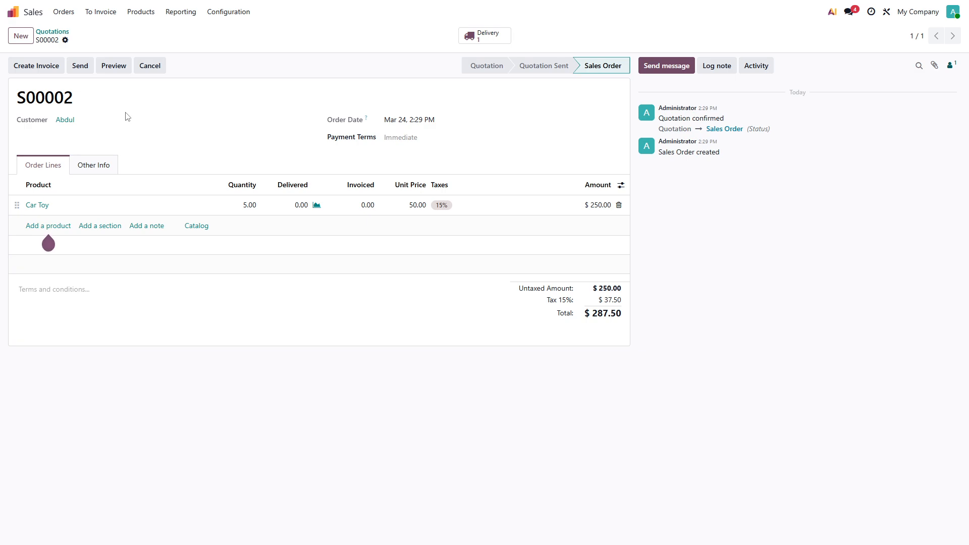
Validate the order's delivery and go back to sales order S00002.
left_click(469, 35)
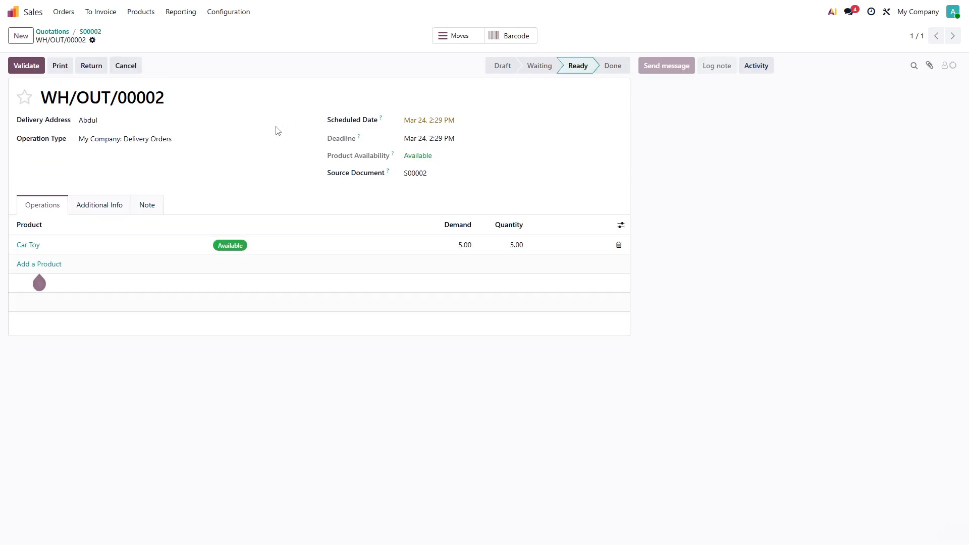
left_click(27, 66)
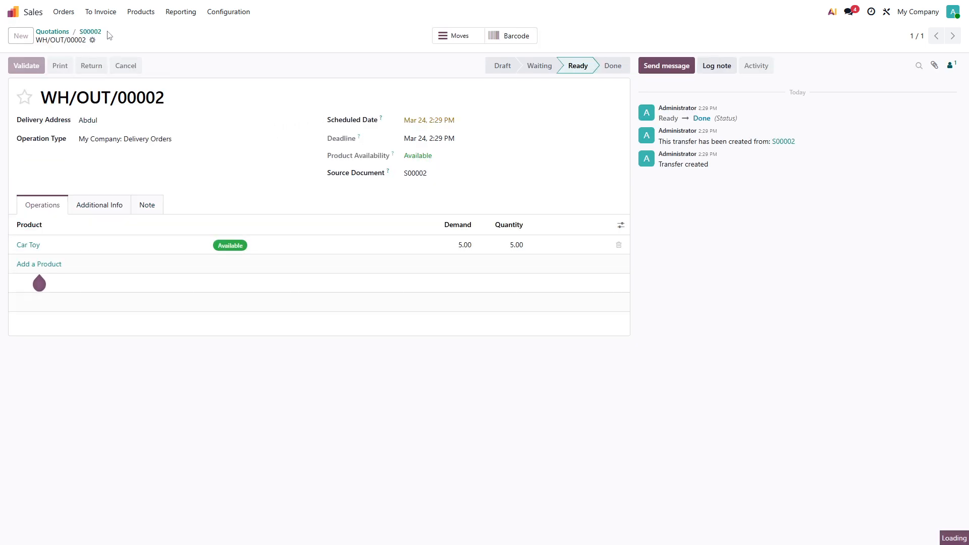
left_click(93, 31)
Create a regular invoice draft from the sales order and confirm it.
left_click(38, 67)
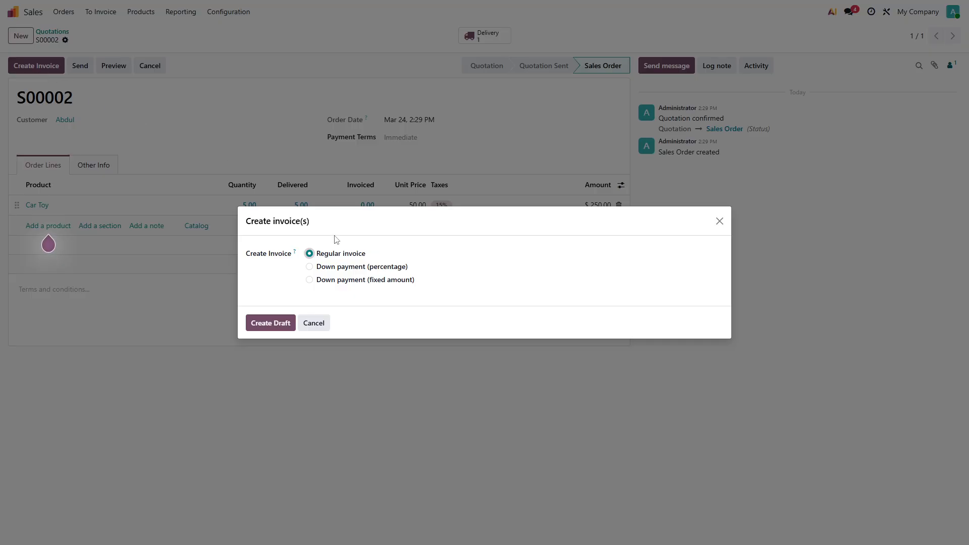
left_click(274, 329)
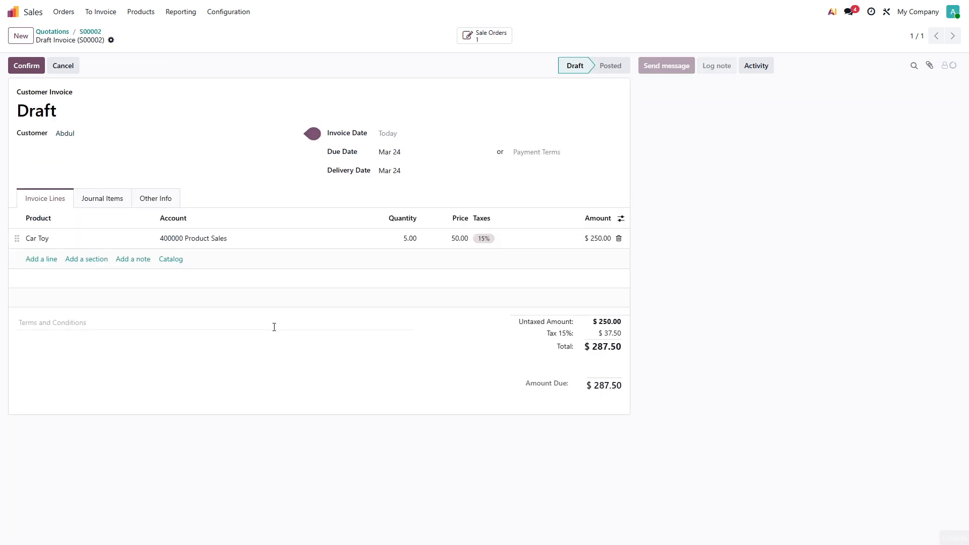
left_click(26, 65)
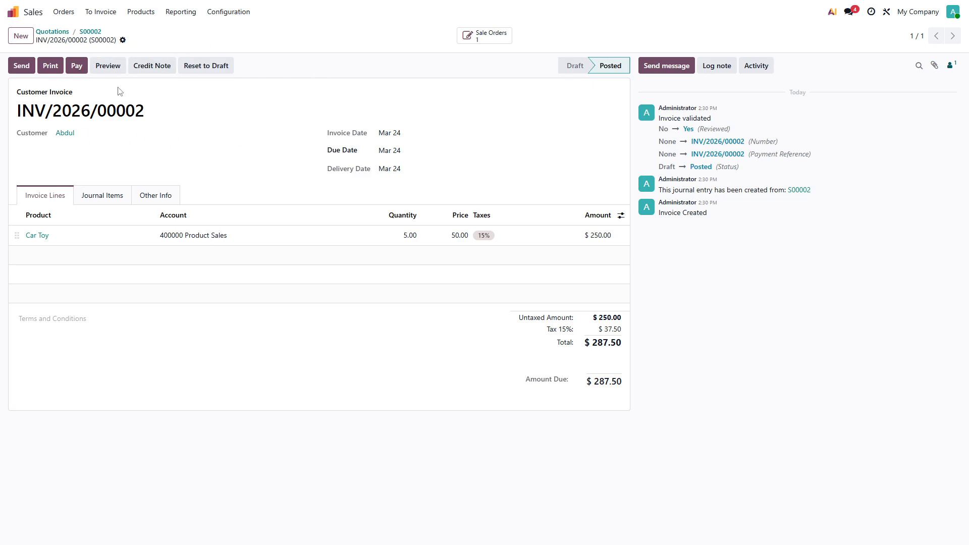
Register the invoice payment through the Bank journal with the Check method and payment date March 31, 2026.
left_click(76, 68)
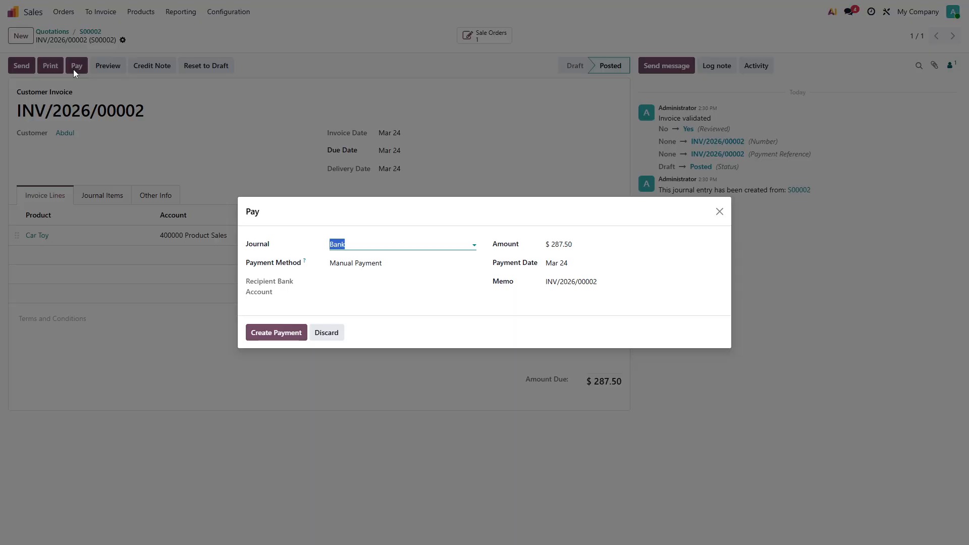
left_click(352, 264)
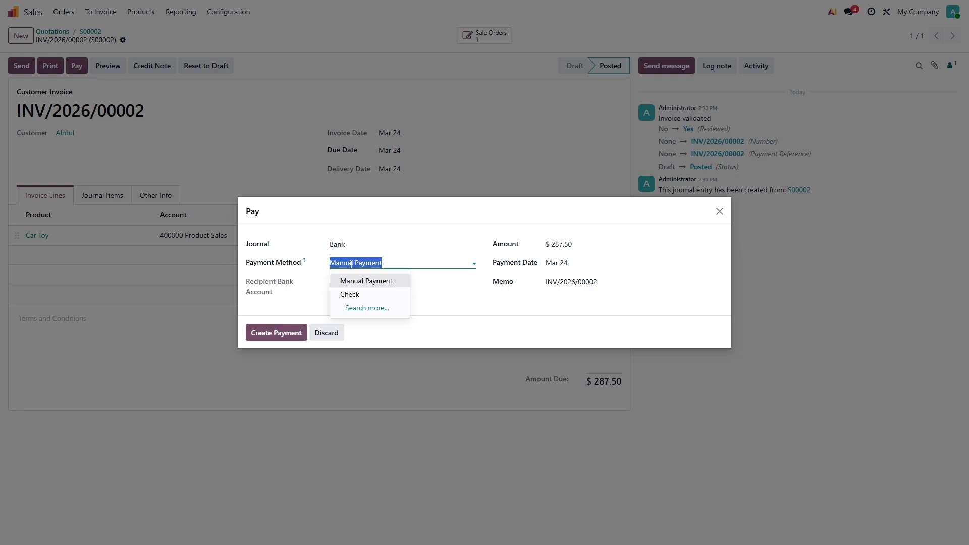
left_click(354, 297)
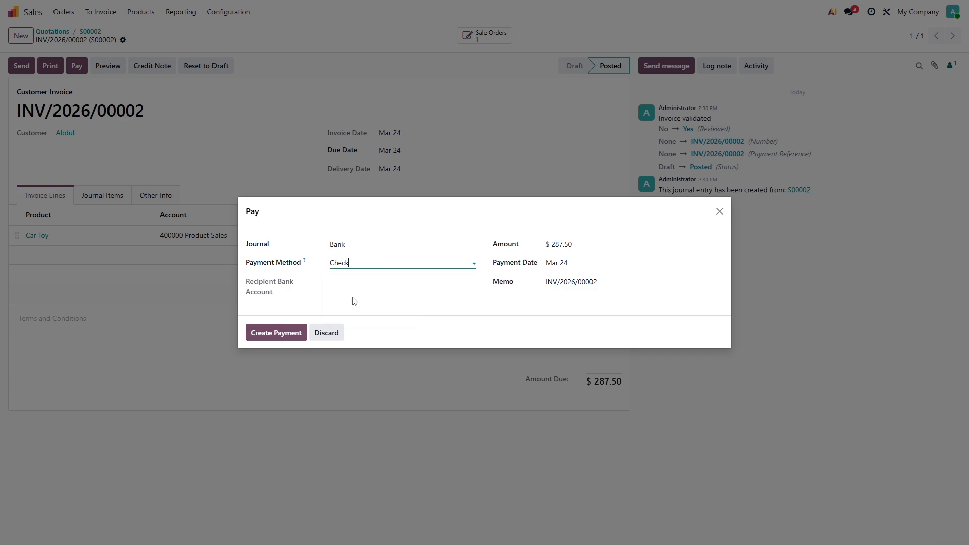
left_click(609, 283)
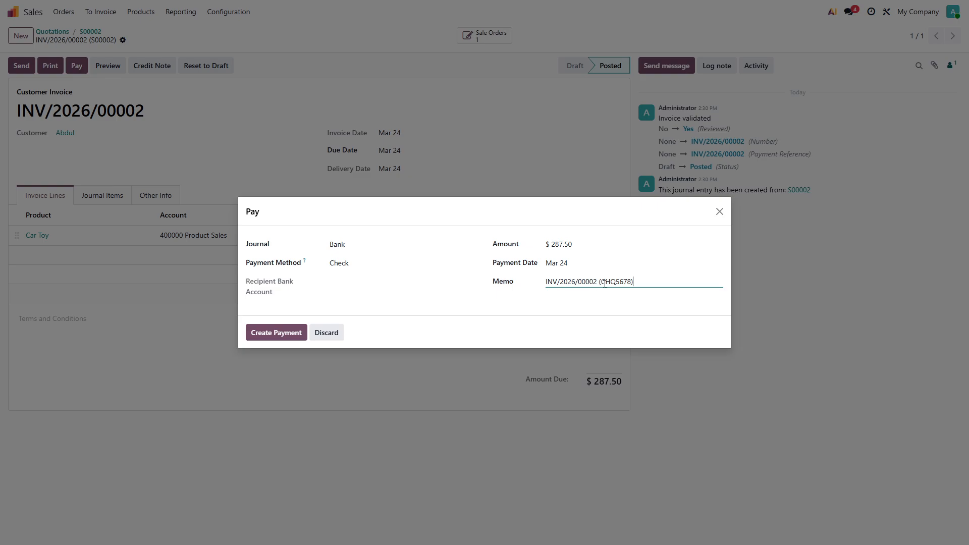
left_click(565, 268)
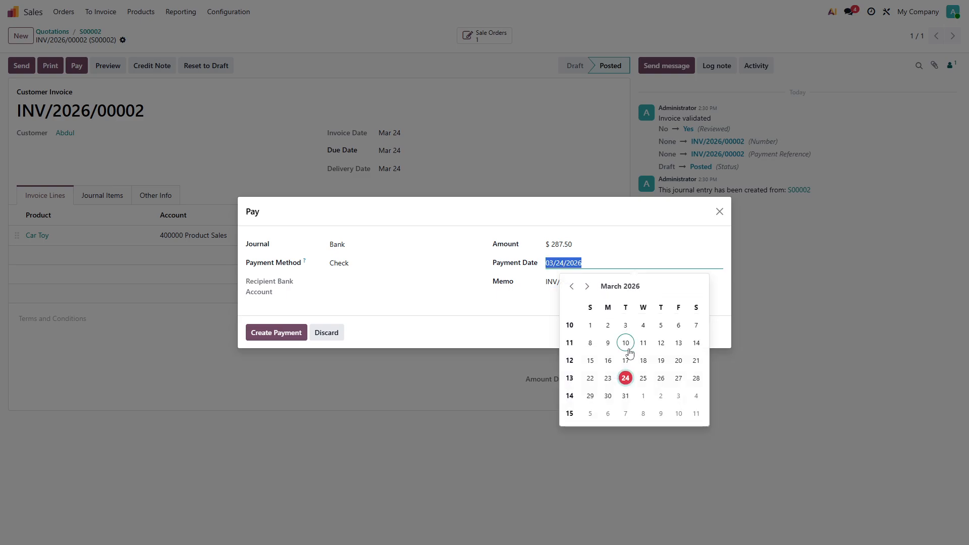
left_click(625, 396)
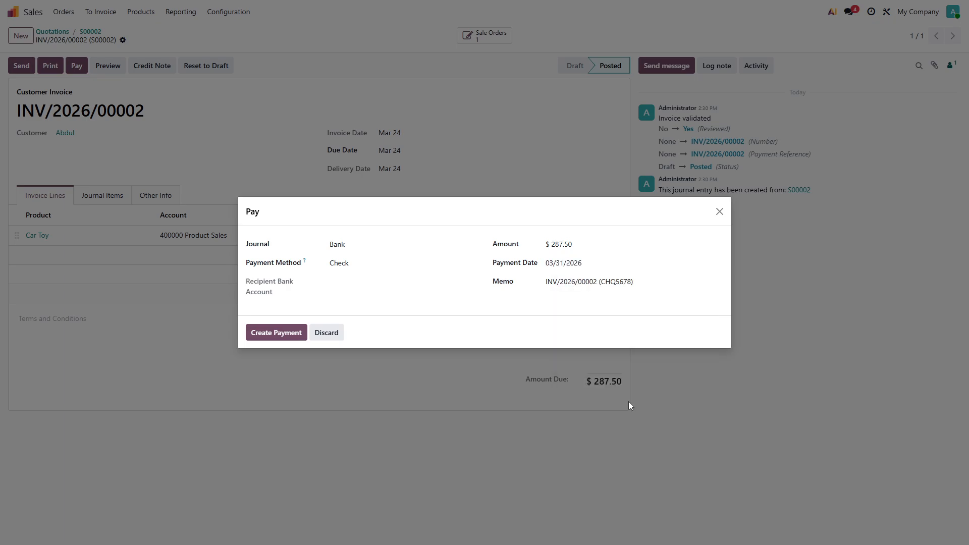
left_click(271, 331)
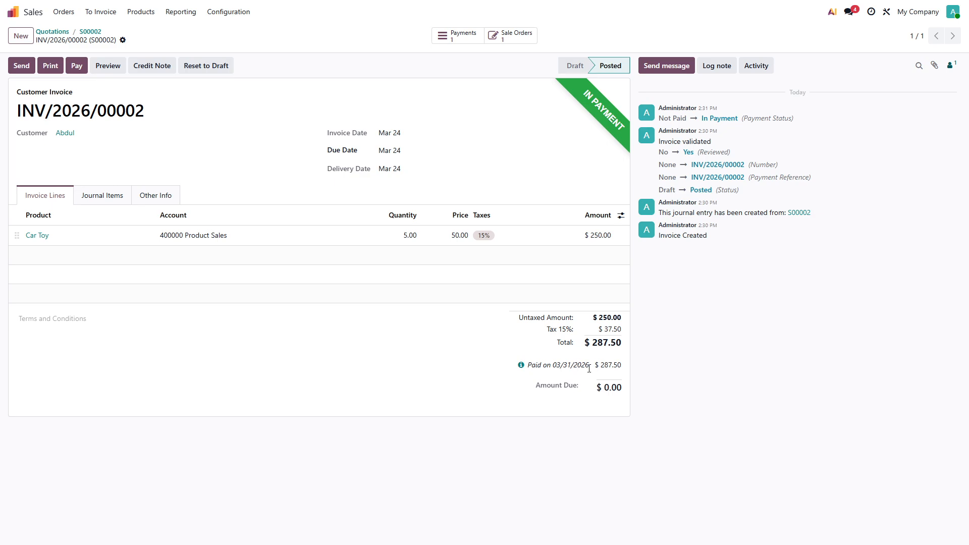
Switch to Accounting and open the Bank journal's transactions.
left_click(26, 20)
left_click(522, 125)
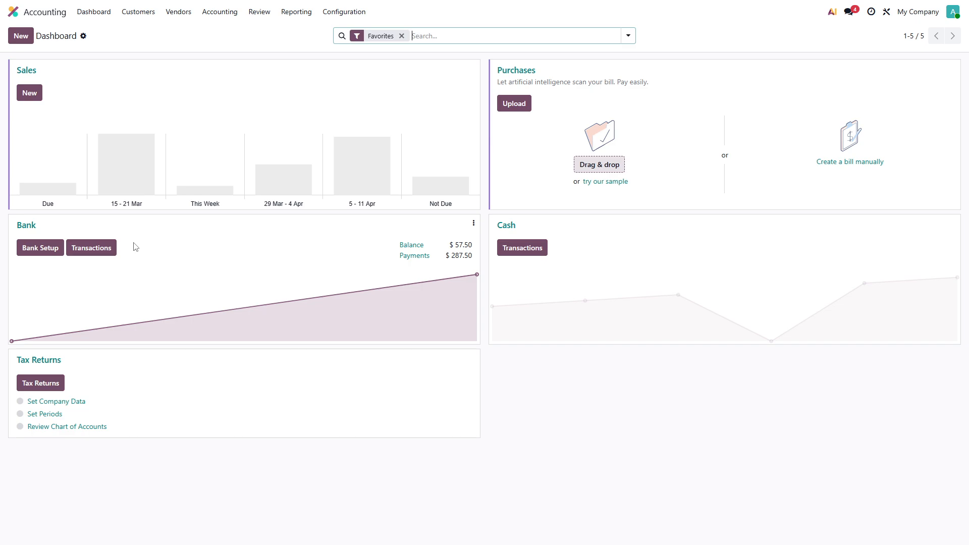
left_click(96, 256)
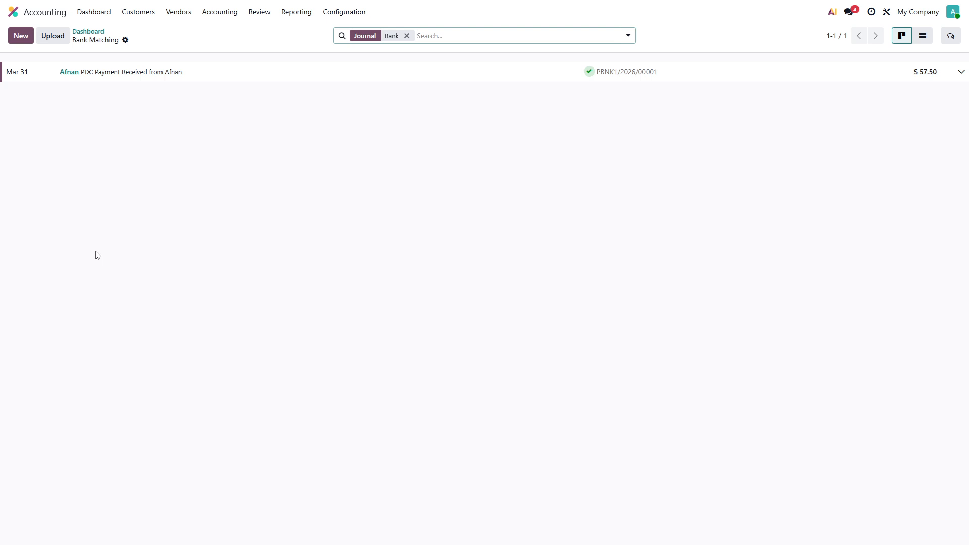
Add a Mar 31 bank transaction labelled PDC Payment Received from the customer (INV-0002), for that customer, amount 287.50.
left_click(21, 39)
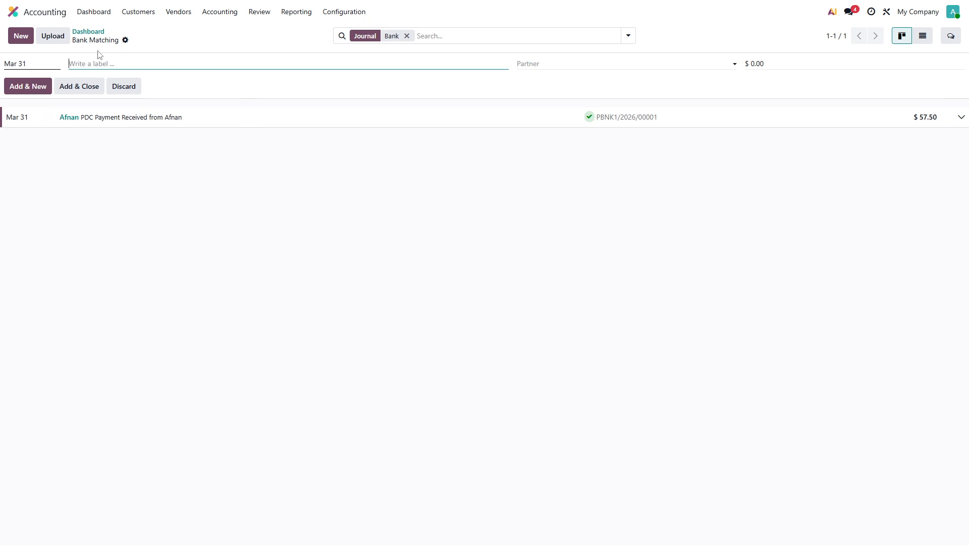
type("PD")
type("C Payment Received")
type("from Abdul(INV-0002")
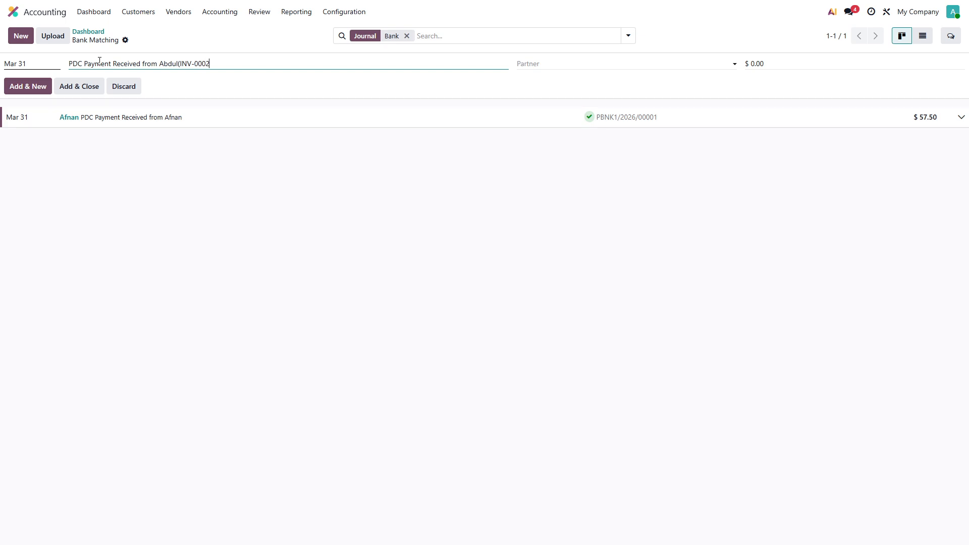
left_click(555, 63)
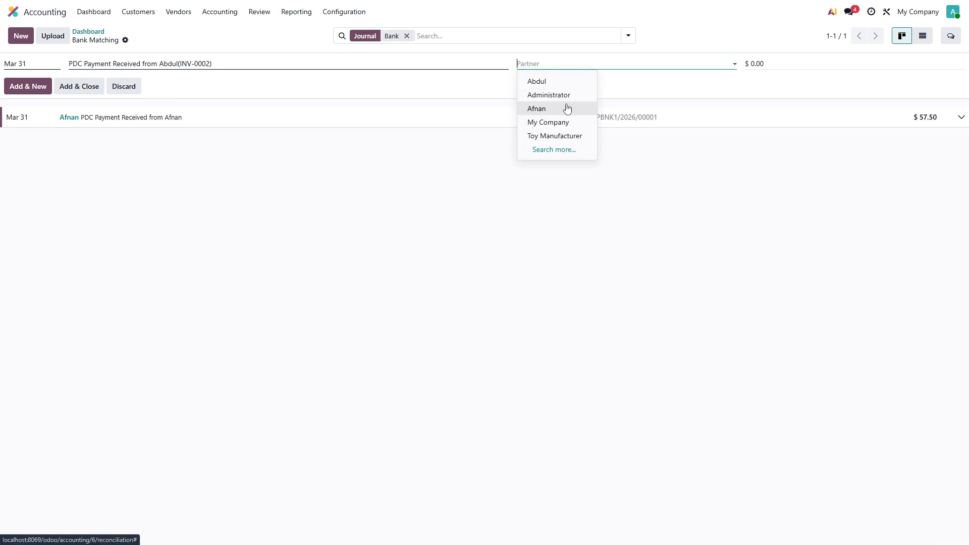
left_click(550, 82)
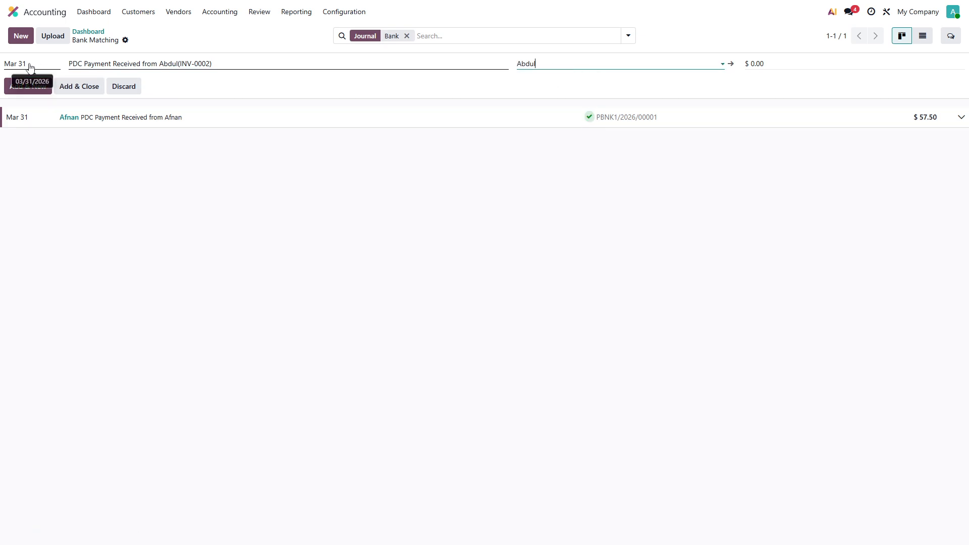
left_click(761, 64)
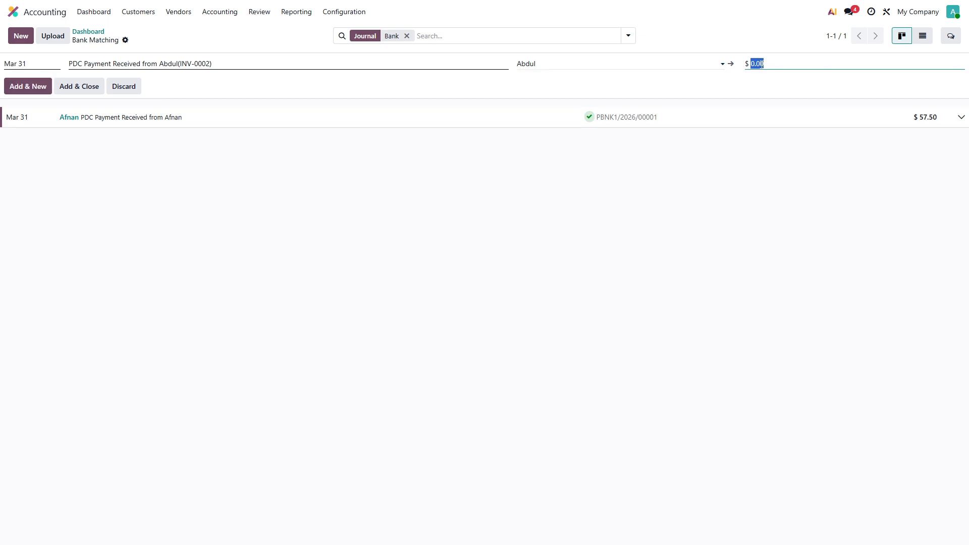
type("287.50")
left_click(61, 93)
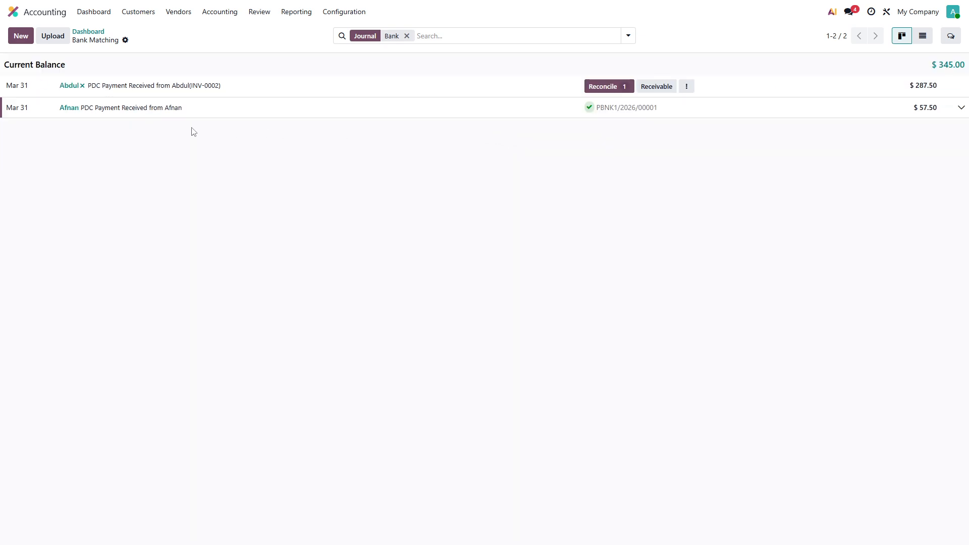
Reconcile the new bank transaction with the customer's check journal item PBNK1/2026/00002.
left_click(615, 88)
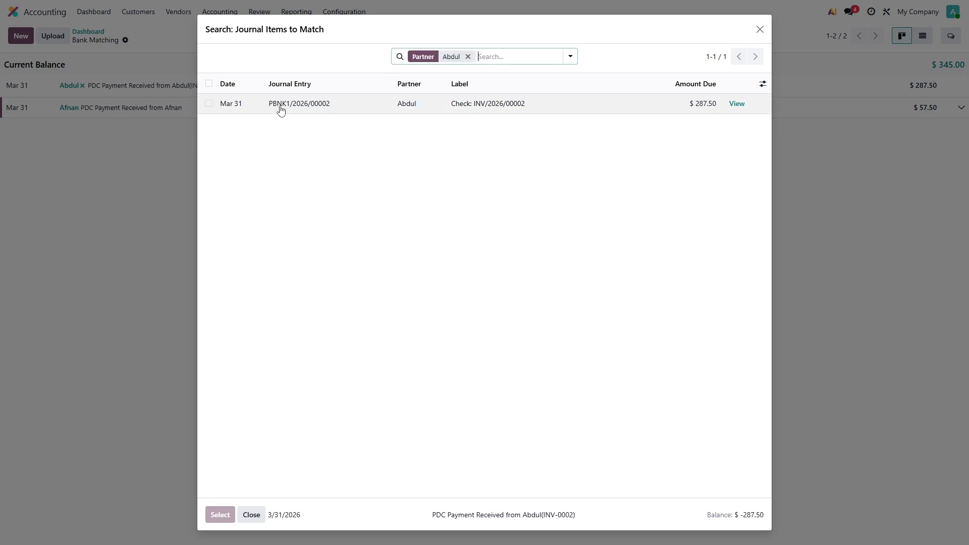
left_click(208, 104)
left_click(220, 516)
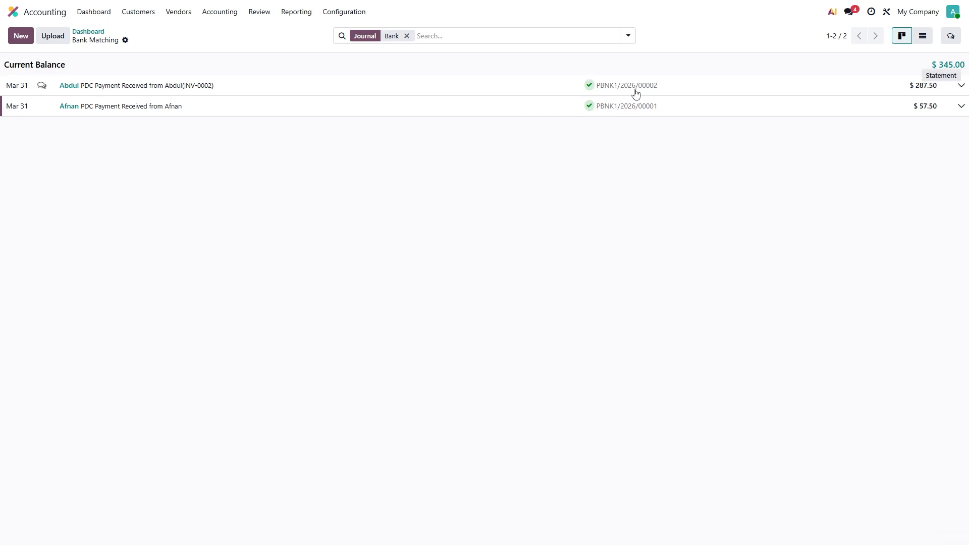
Open customer invoice INV/2026/00002 to review its payment status.
left_click(138, 12)
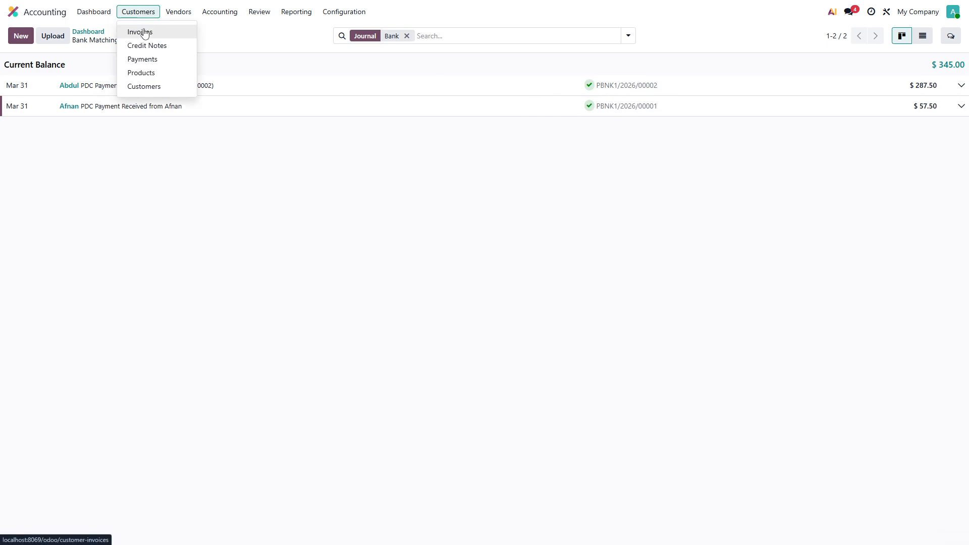
left_click(139, 30)
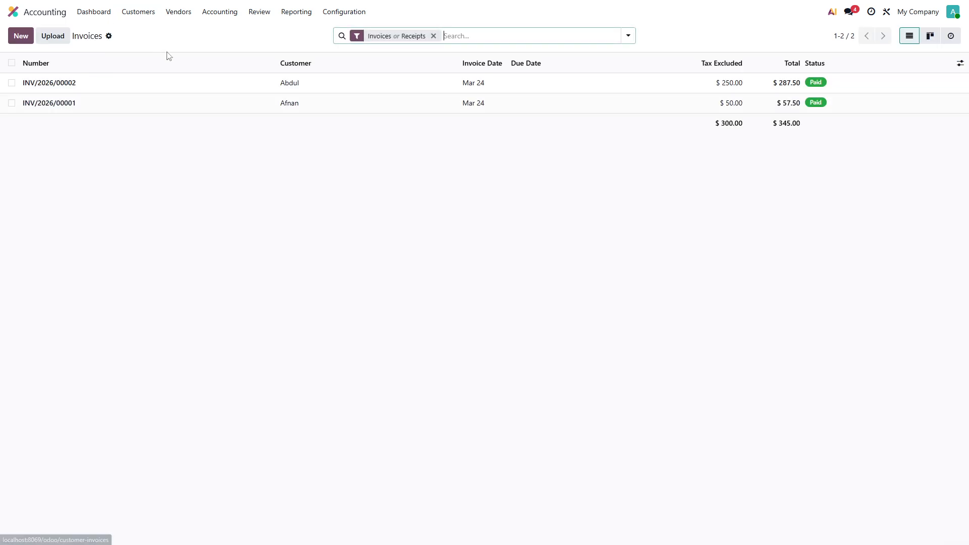
left_click(162, 89)
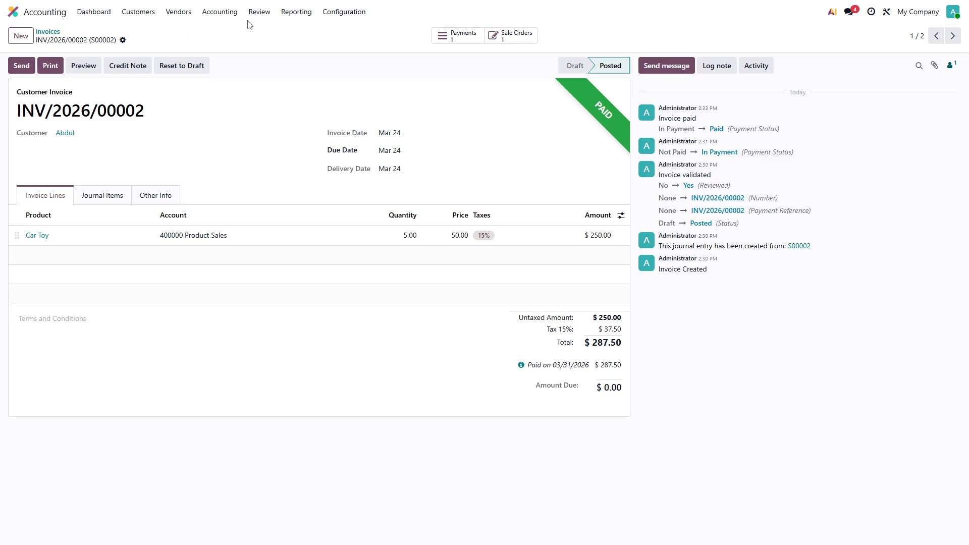
Open the General Ledger and inspect the PDC Receivable journal entries PBNK1/2026/00002 and BNK1/2026/00002.
left_click(294, 12)
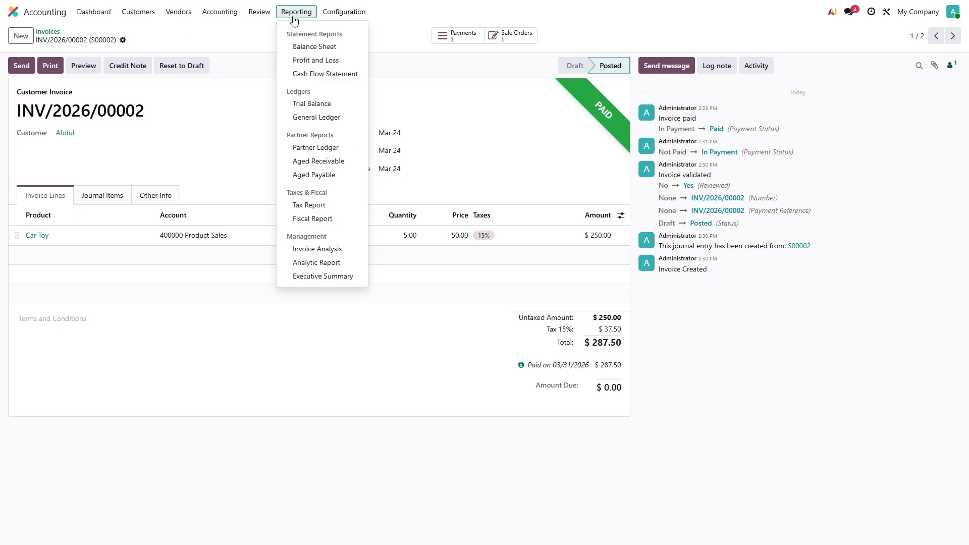
left_click(308, 119)
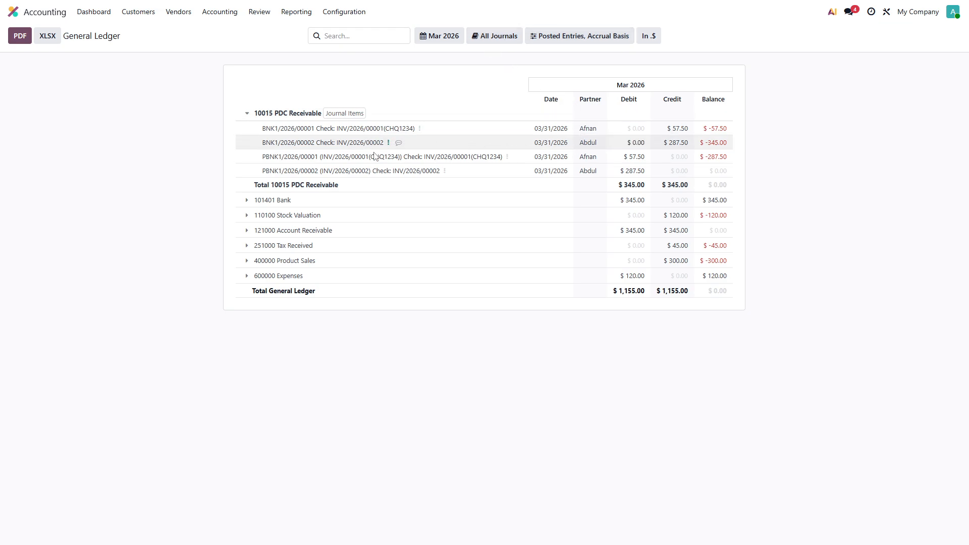
left_click(444, 172)
left_click(472, 182)
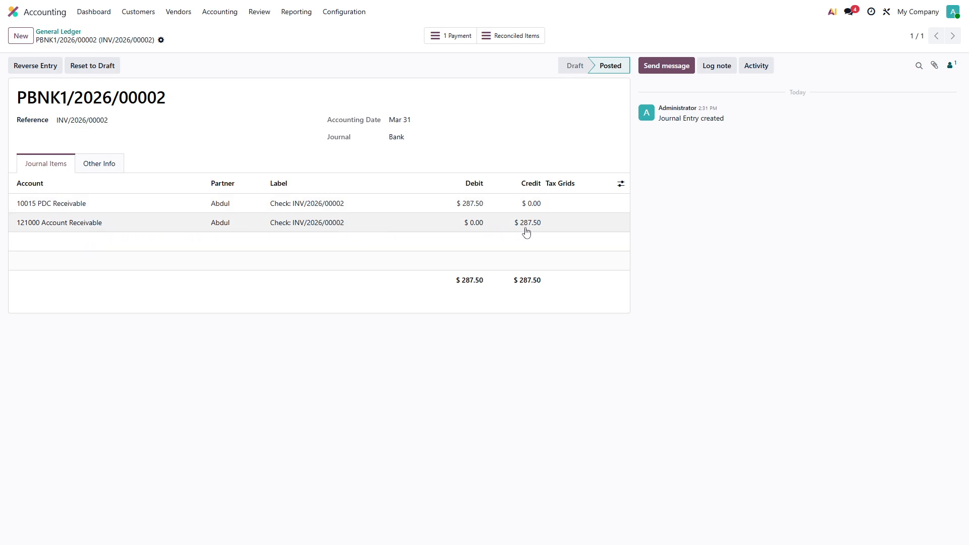
left_click(58, 31)
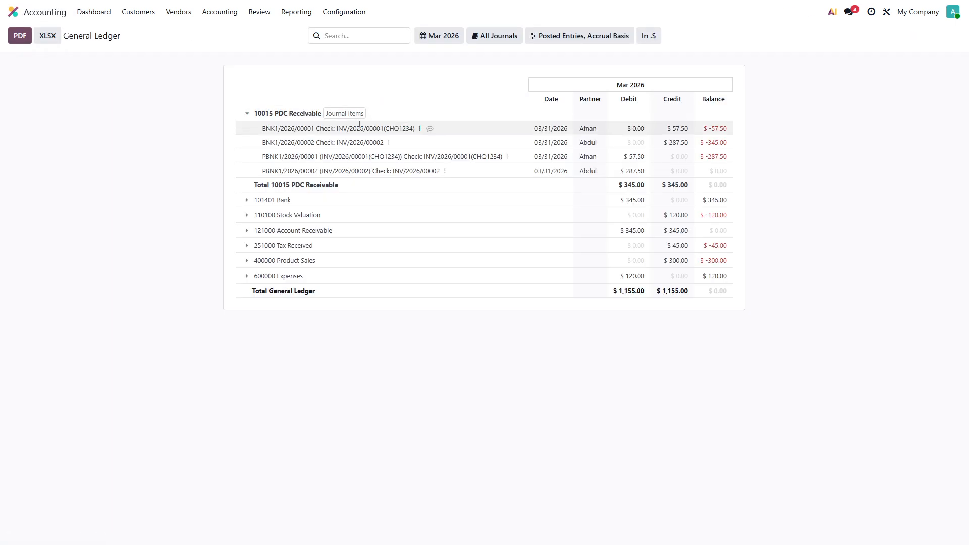
left_click(388, 143)
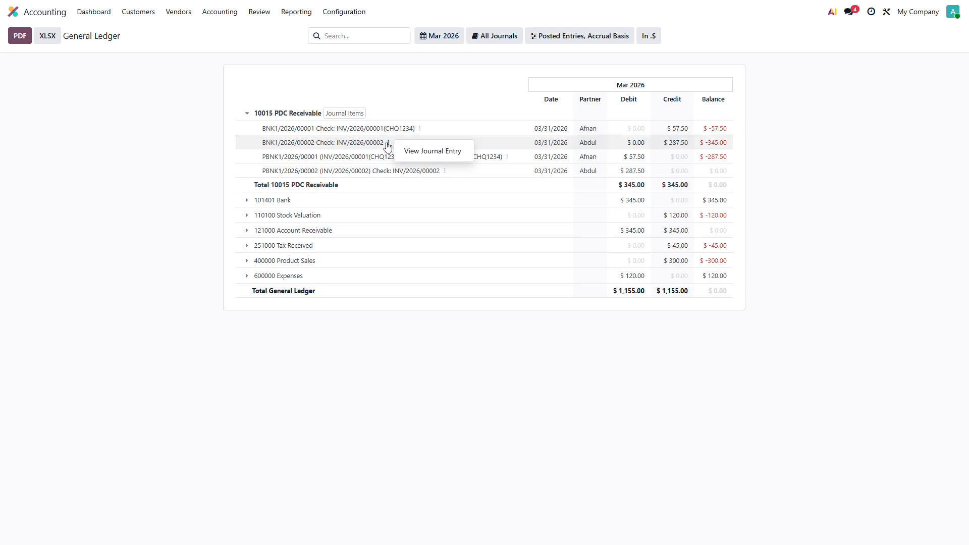
left_click(422, 152)
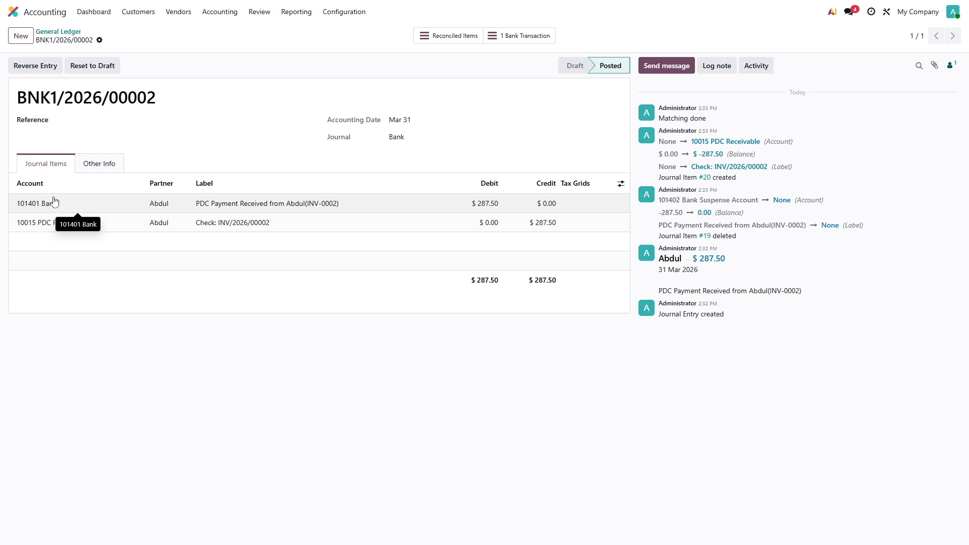
left_click(56, 32)
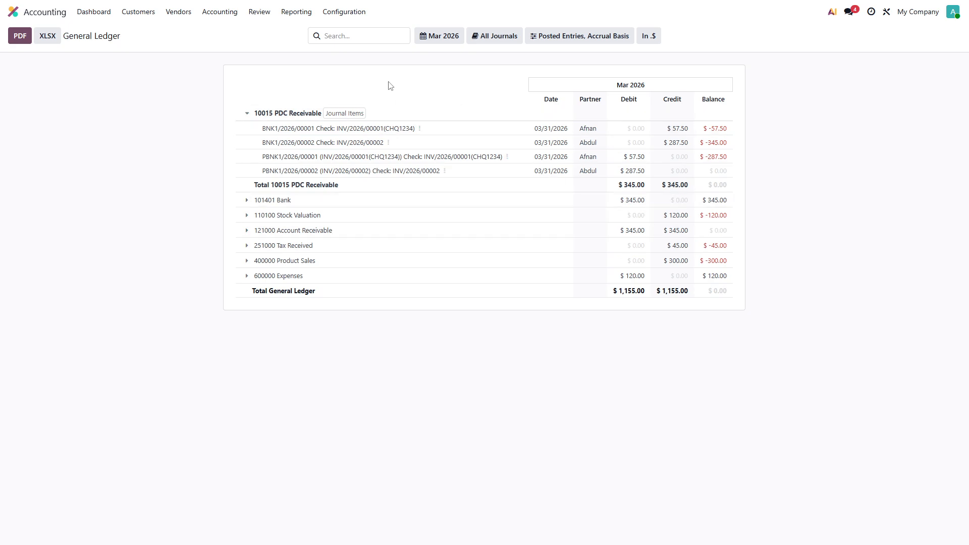
Open the Partner Ledger report and expand the customer's journal lines.
left_click(303, 15)
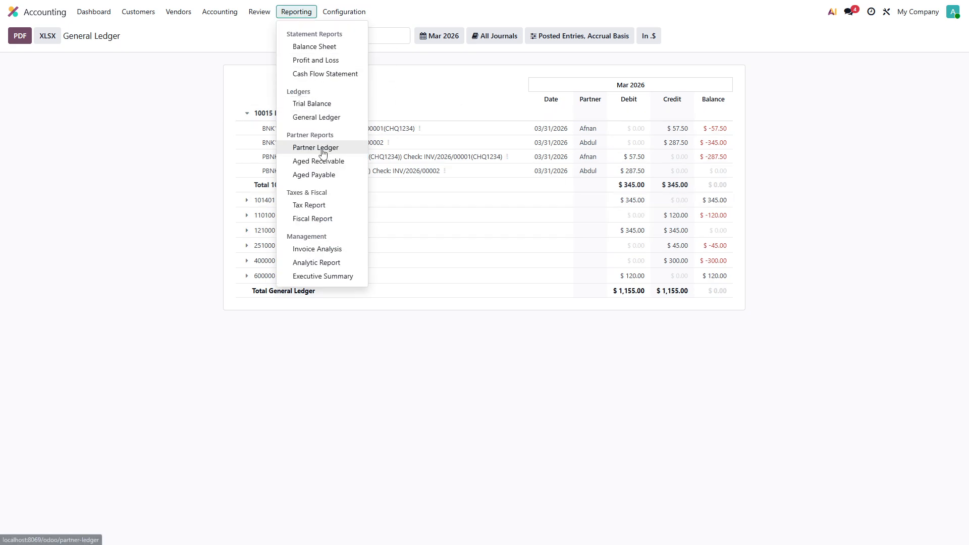
left_click(320, 149)
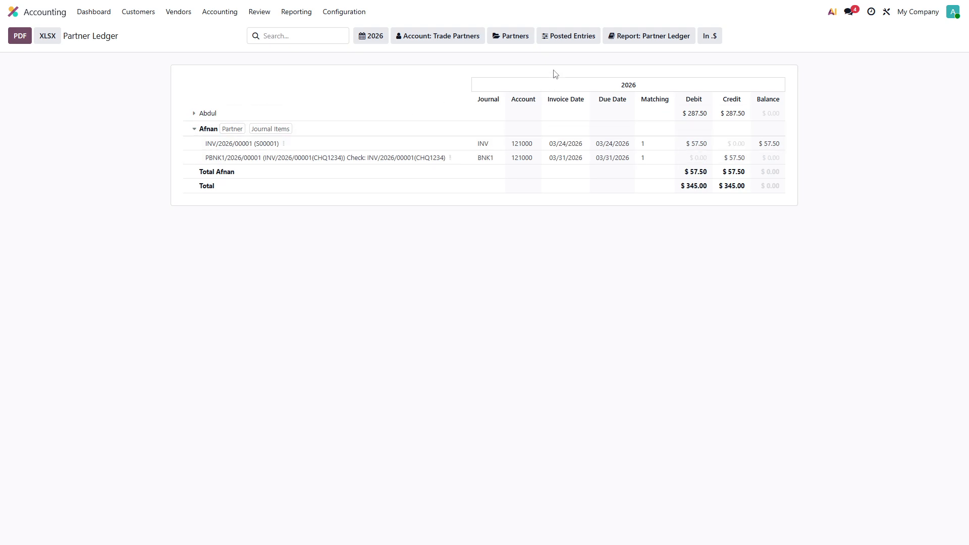
left_click(651, 35)
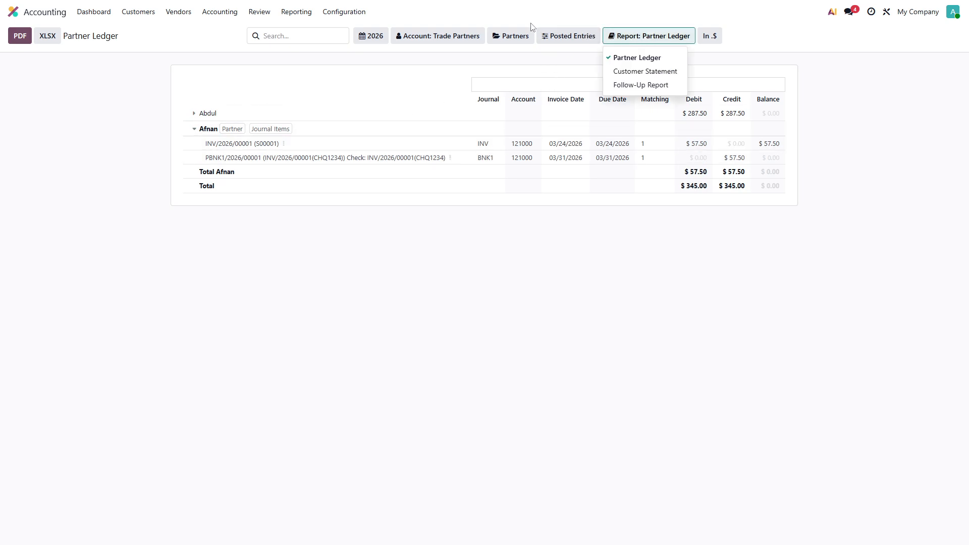
left_click(528, 33)
left_click(195, 118)
left_click(197, 118)
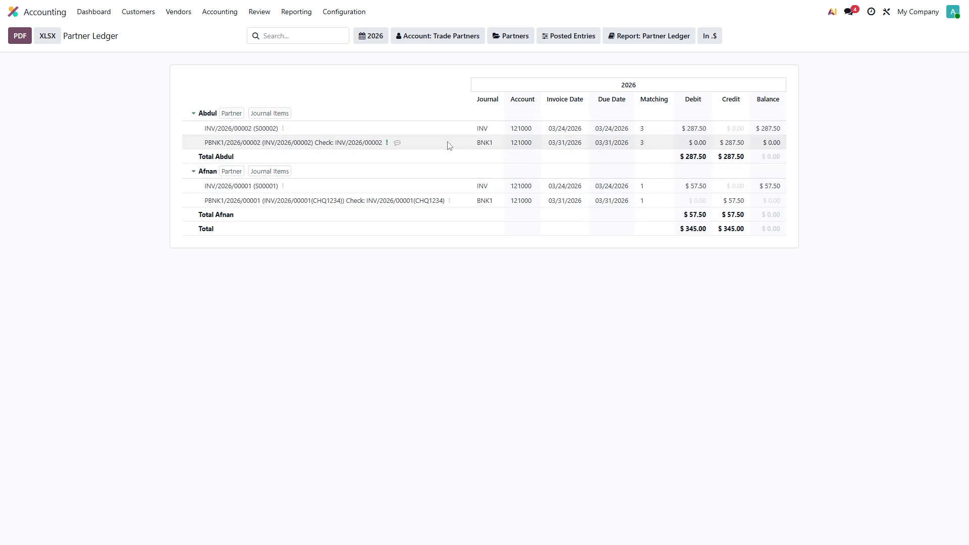
Reopen the General Ledger report and return to the main apps menu.
left_click(298, 13)
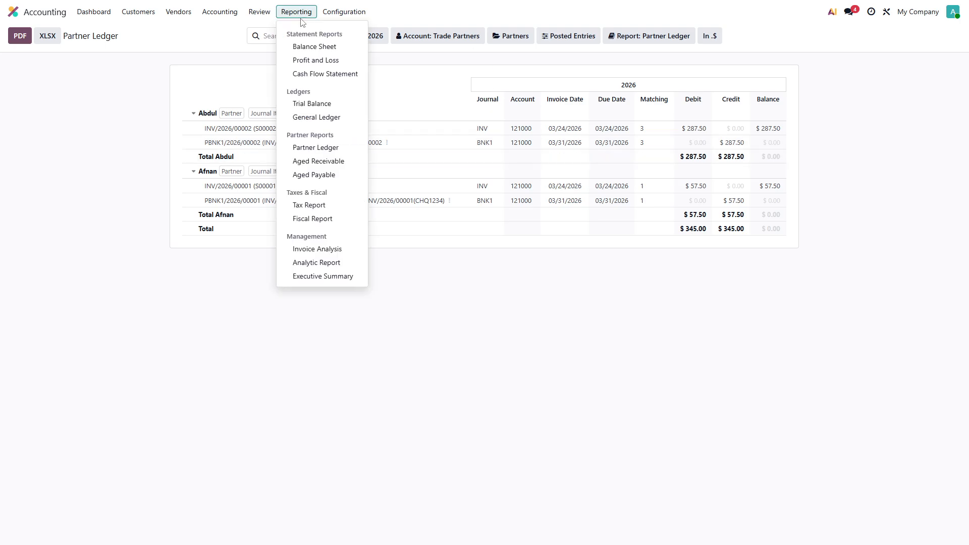
left_click(315, 119)
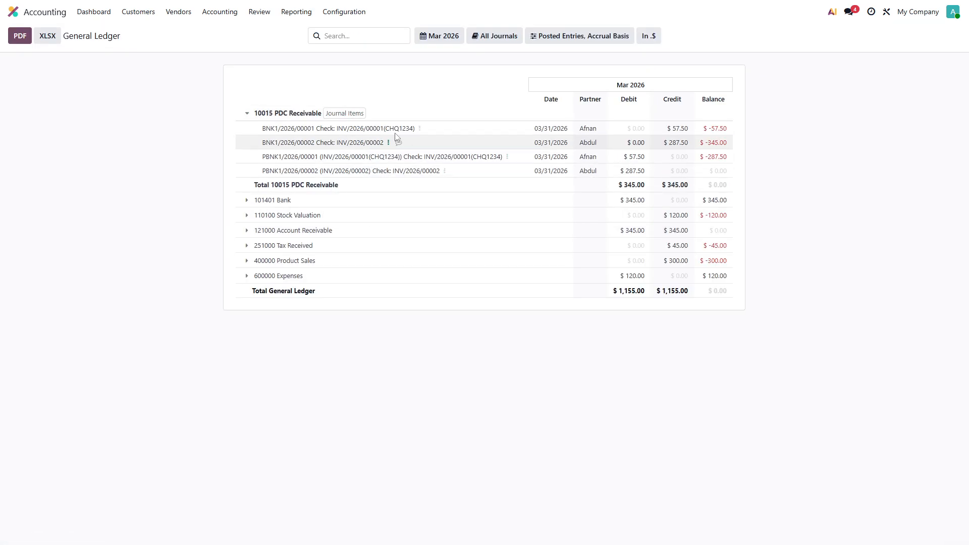
left_click(37, 15)
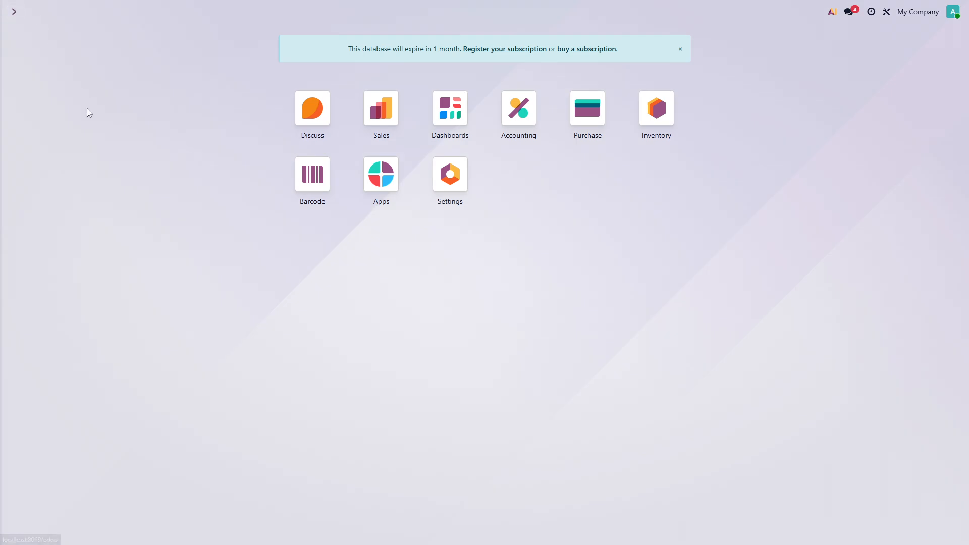